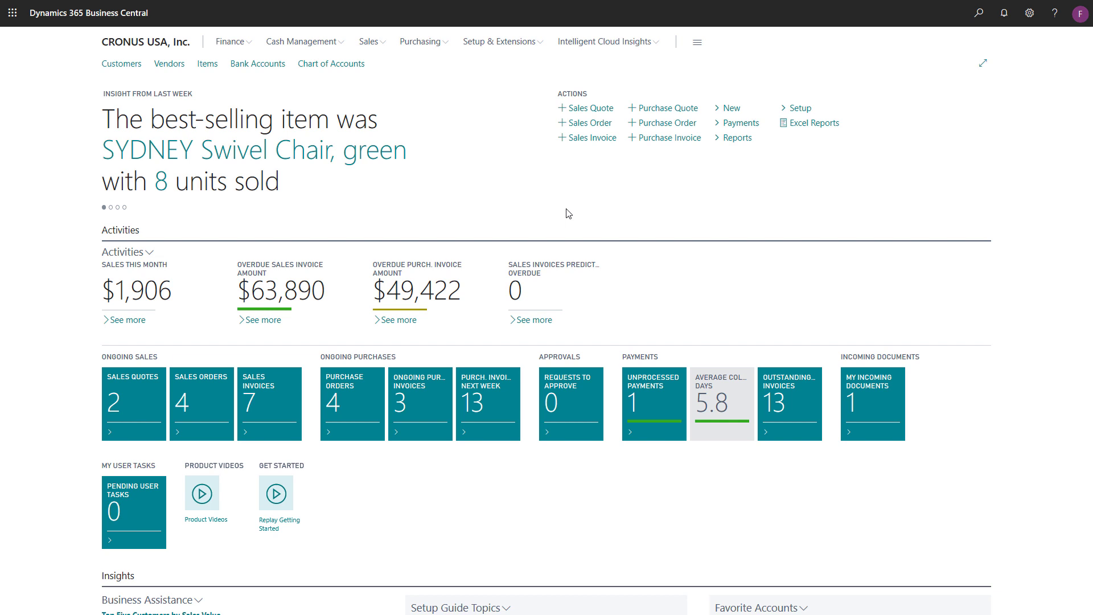
Look up the Workflow Event/Response Combinations page via Tell Me
left_click(979, 13)
type("Workflo")
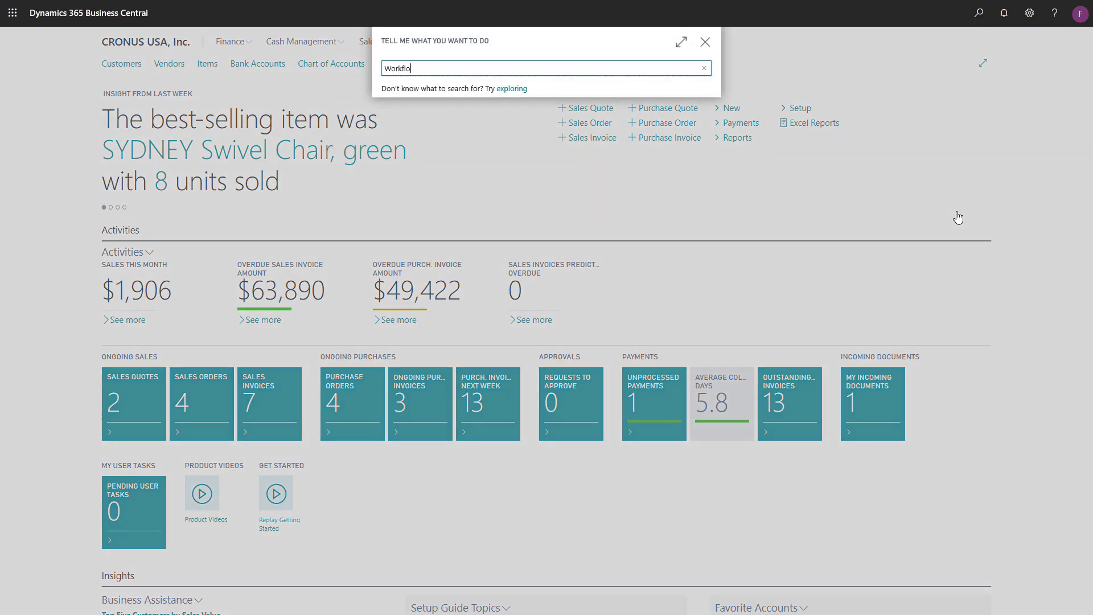
type("w Event/")
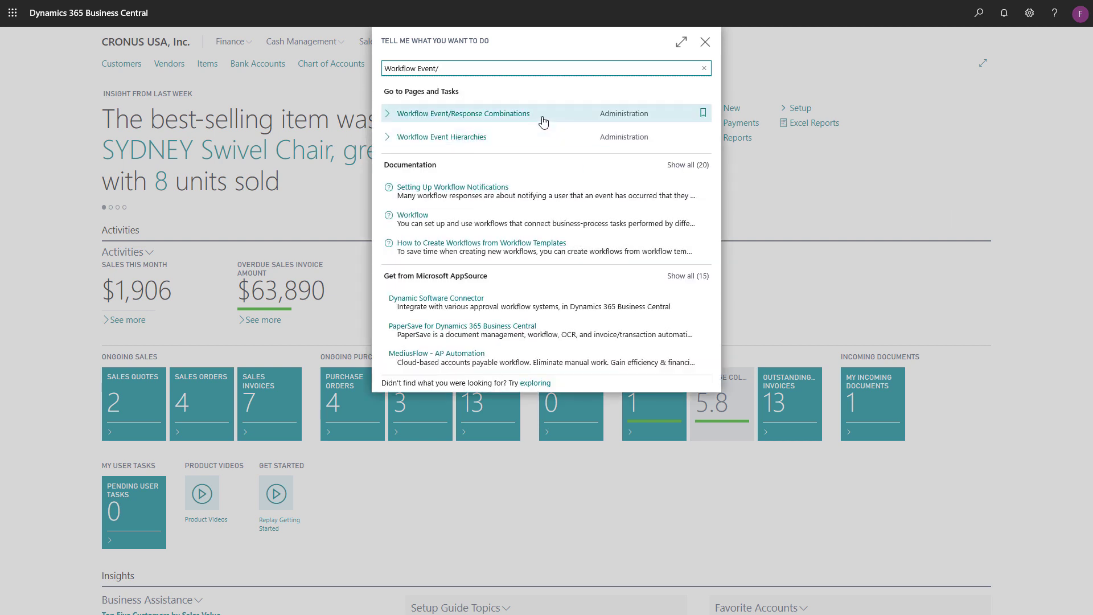
left_click(543, 122)
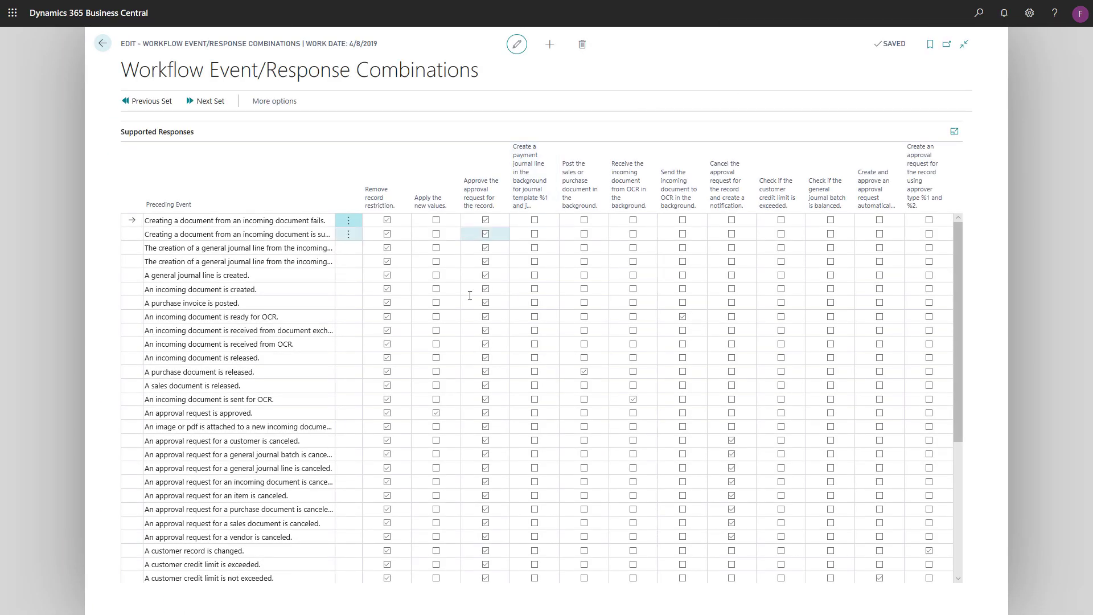
scroll(470, 296, "down", 3)
scroll(222, 369, "down", 2)
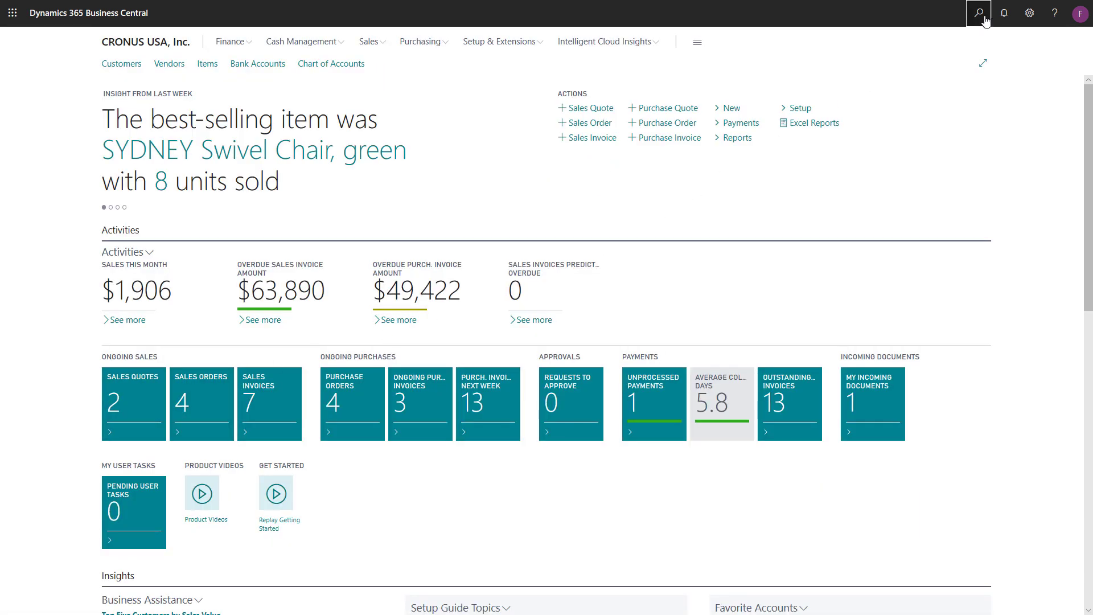
Create workflow user group GROUP01 with description 'Workflow User Group 01'
left_click(980, 14)
type("Workflow Us")
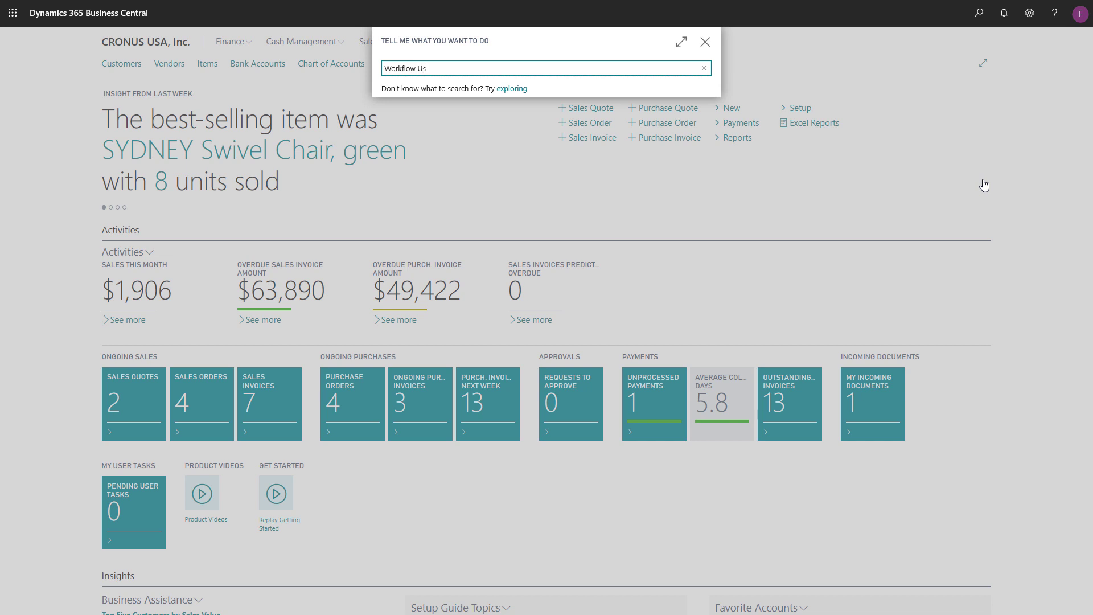
type("er Group")
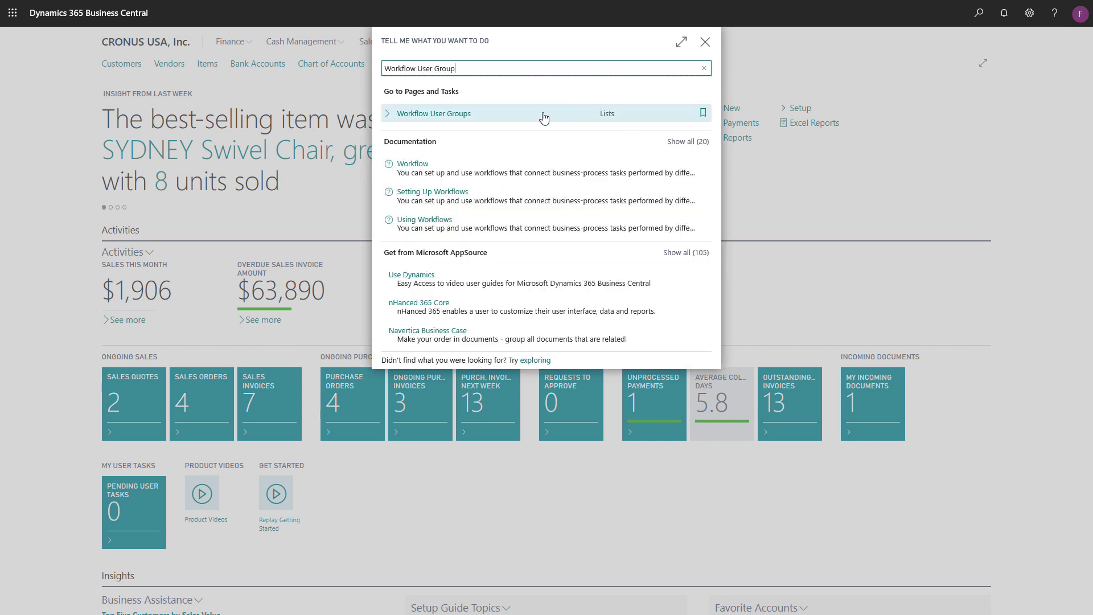
left_click(543, 116)
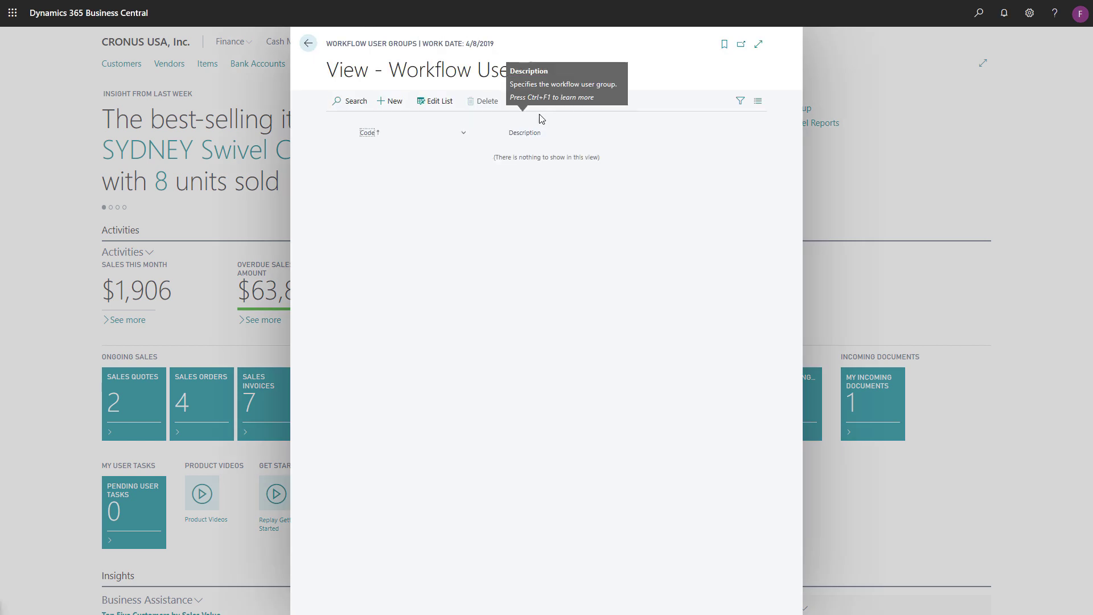
left_click(392, 103)
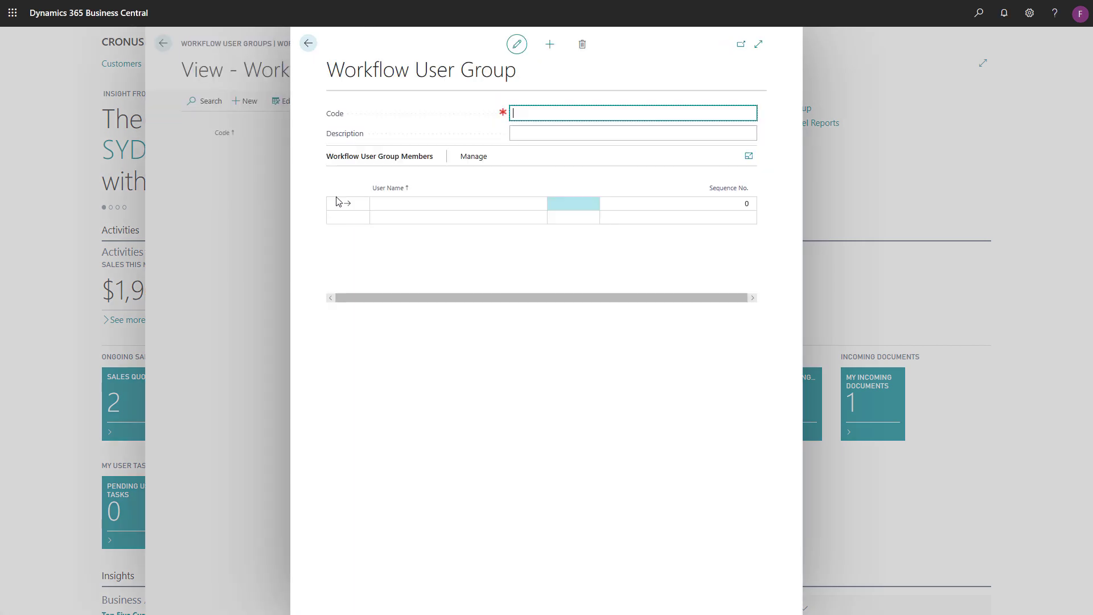
type("Gro")
type("up01")
left_click(632, 132)
type("Work")
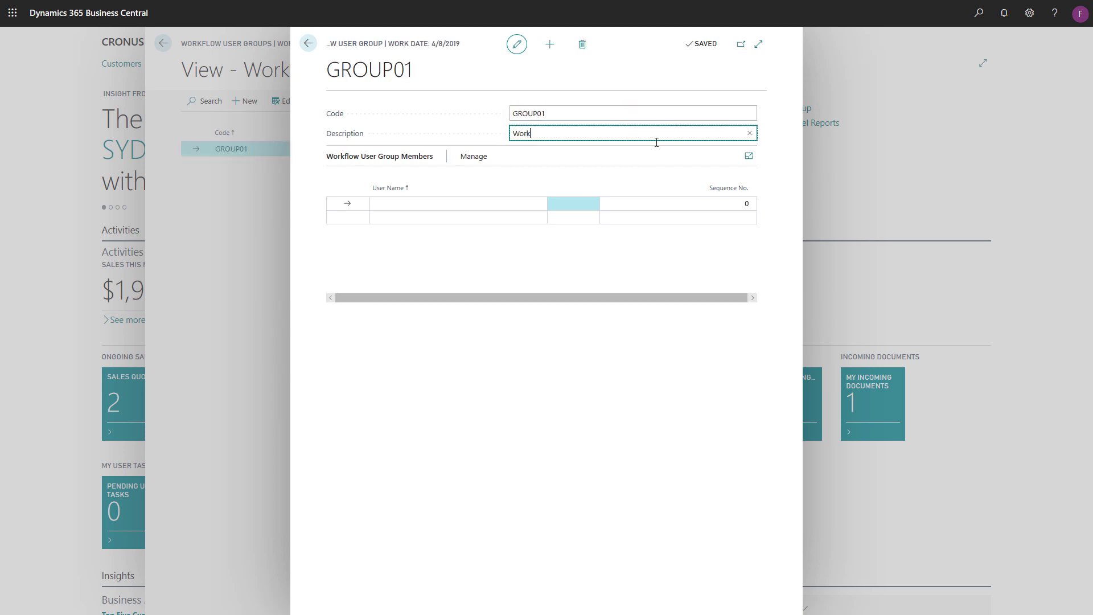
type("flow User Group 0")
type("1")
left_click(661, 156)
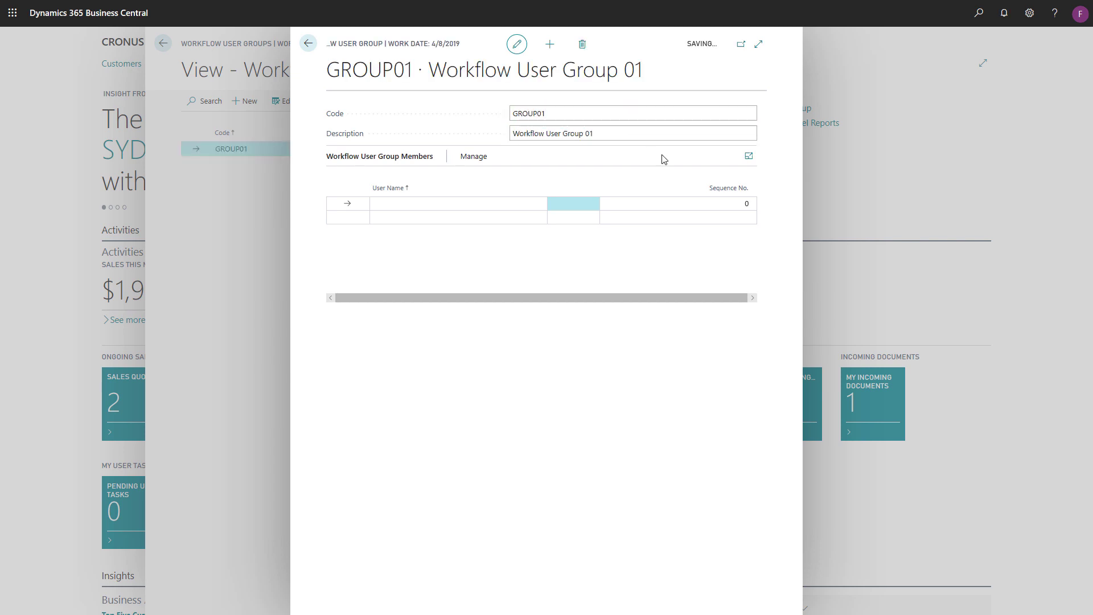
Add both available users as sequenced group members, then return home
left_click(523, 203)
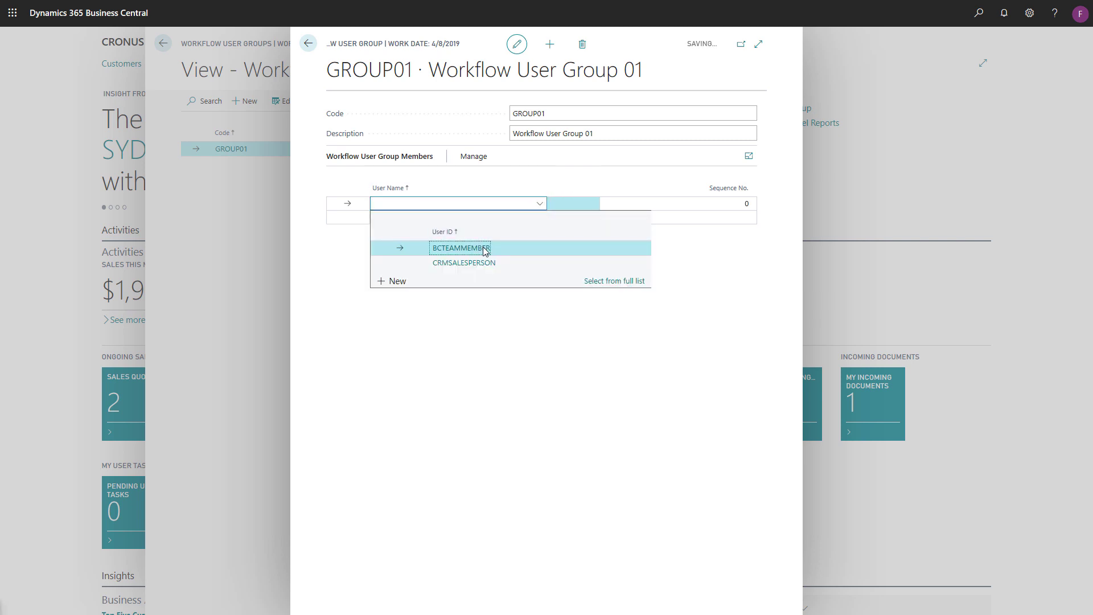
left_click(485, 249)
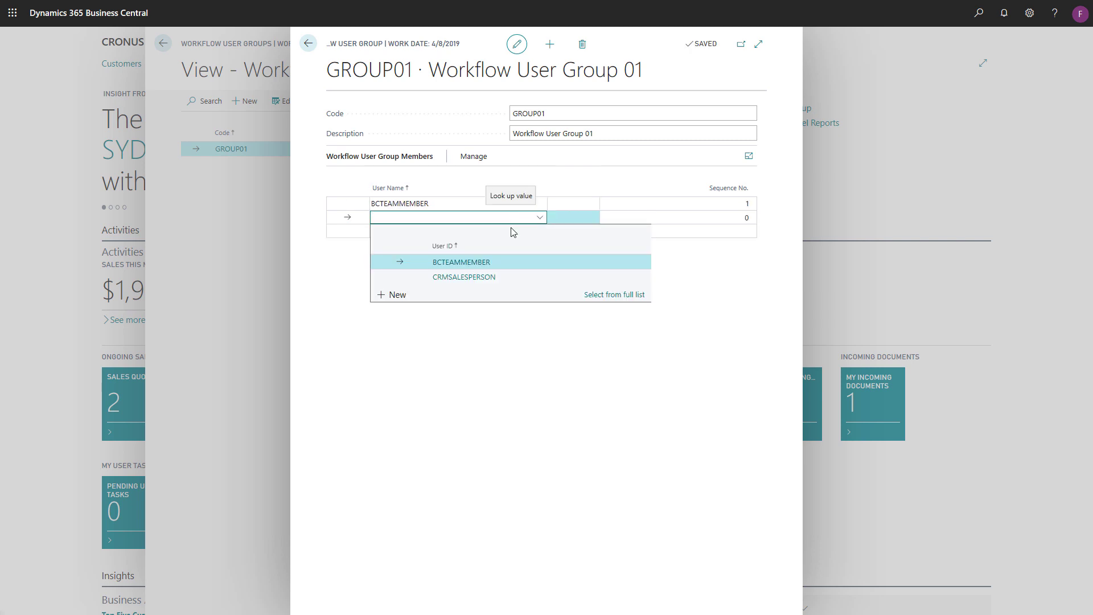
left_click(488, 277)
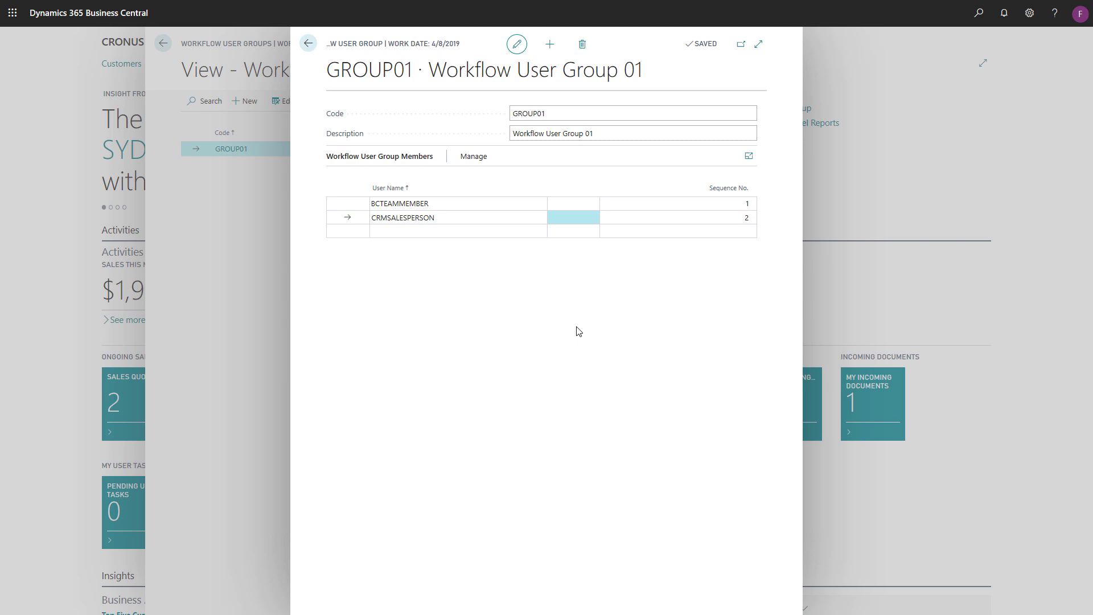
key("Escape")
key("Escape")
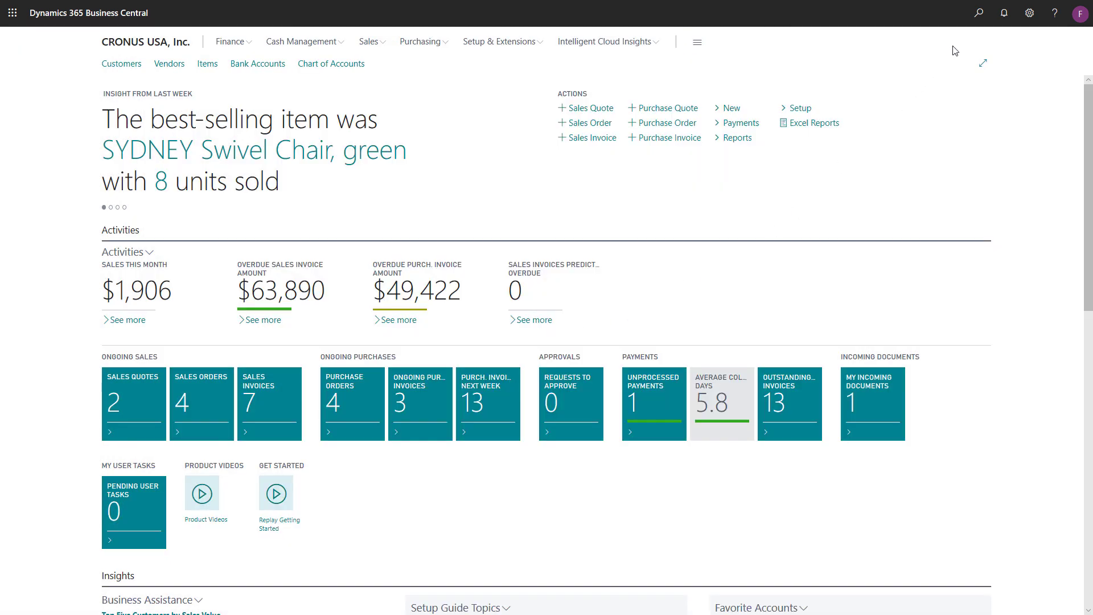
Bring up Approval User Setup via Tell Me and widen it to show the E-Mail column
left_click(979, 13)
type("Ap")
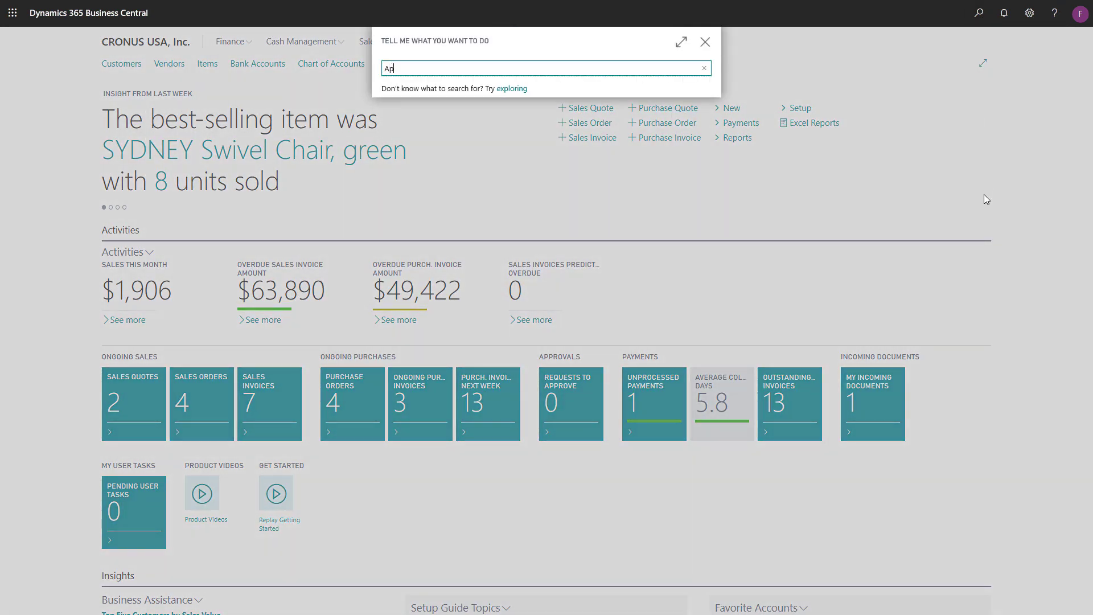
type("proval User Setup")
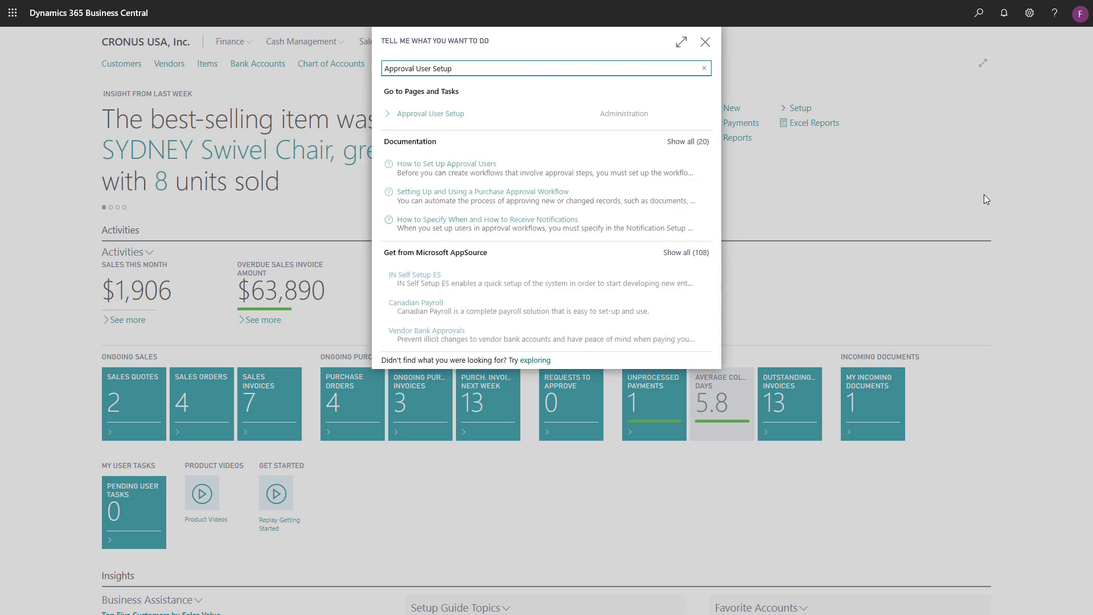
left_click(556, 117)
left_click(556, 116)
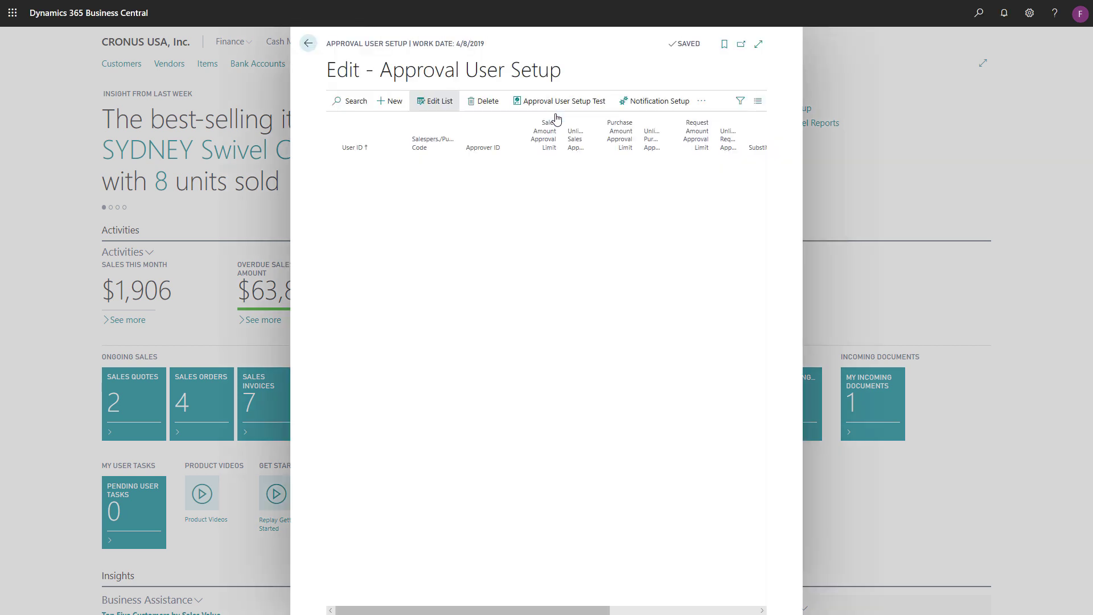
left_click(762, 47)
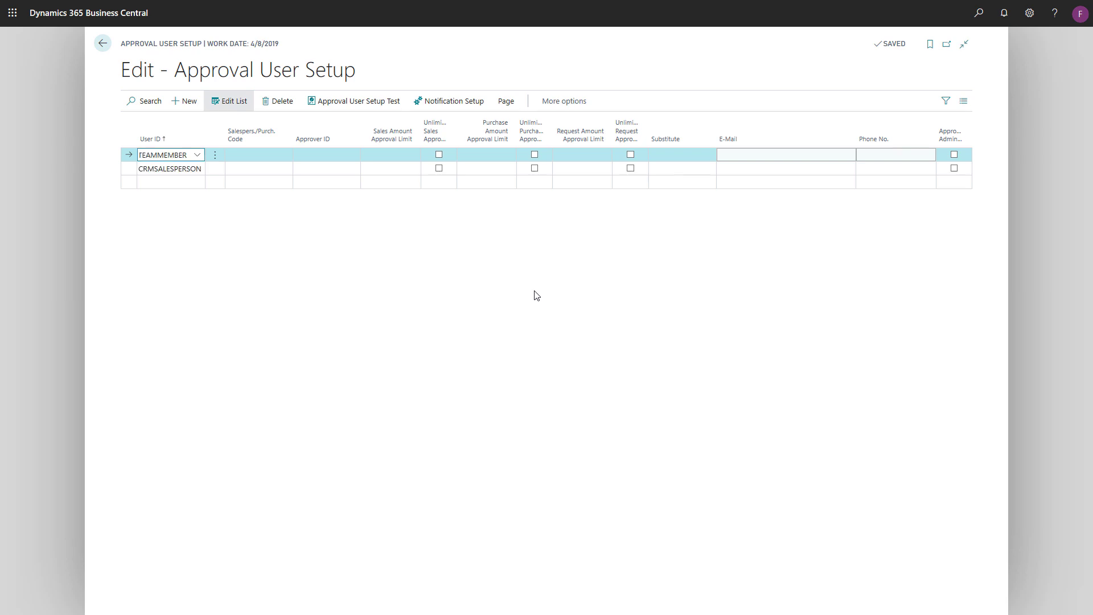
Give both approval users a cronususa.com e-mail address
left_click(831, 154)
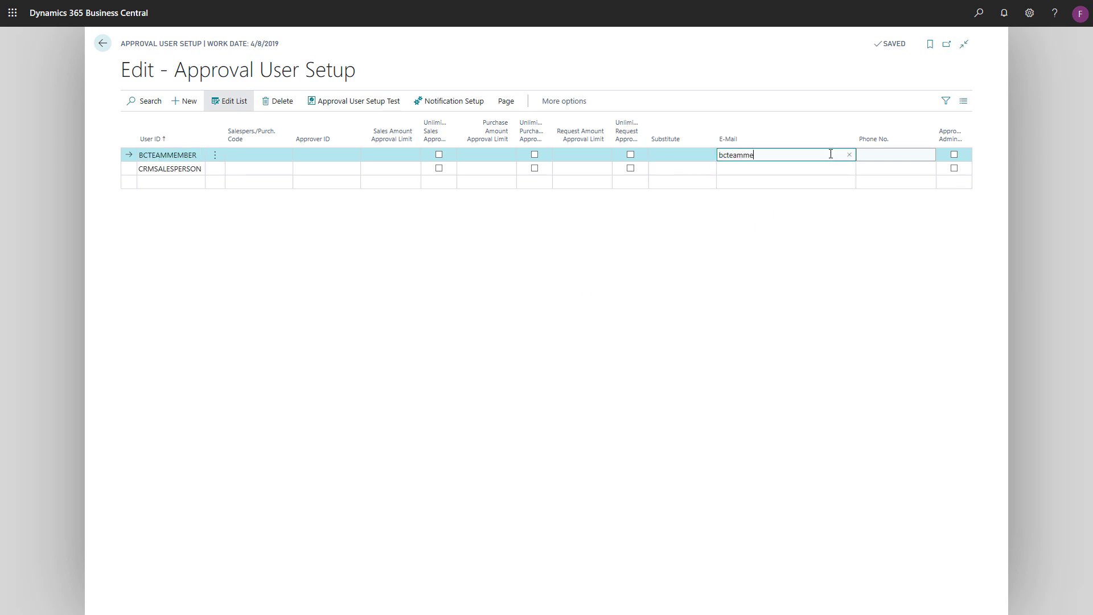
left_click(825, 171)
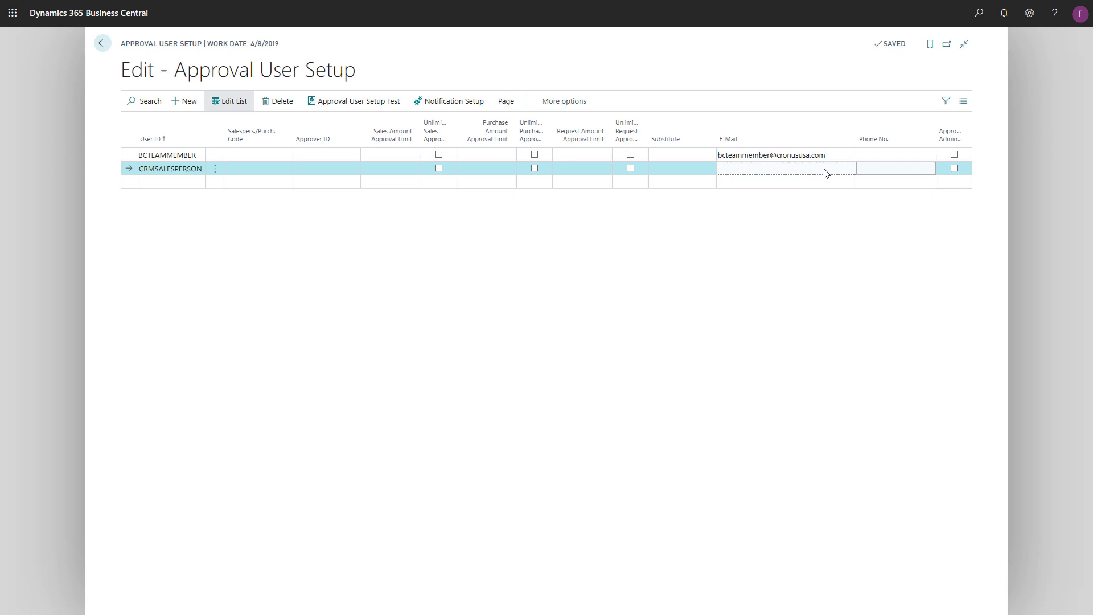
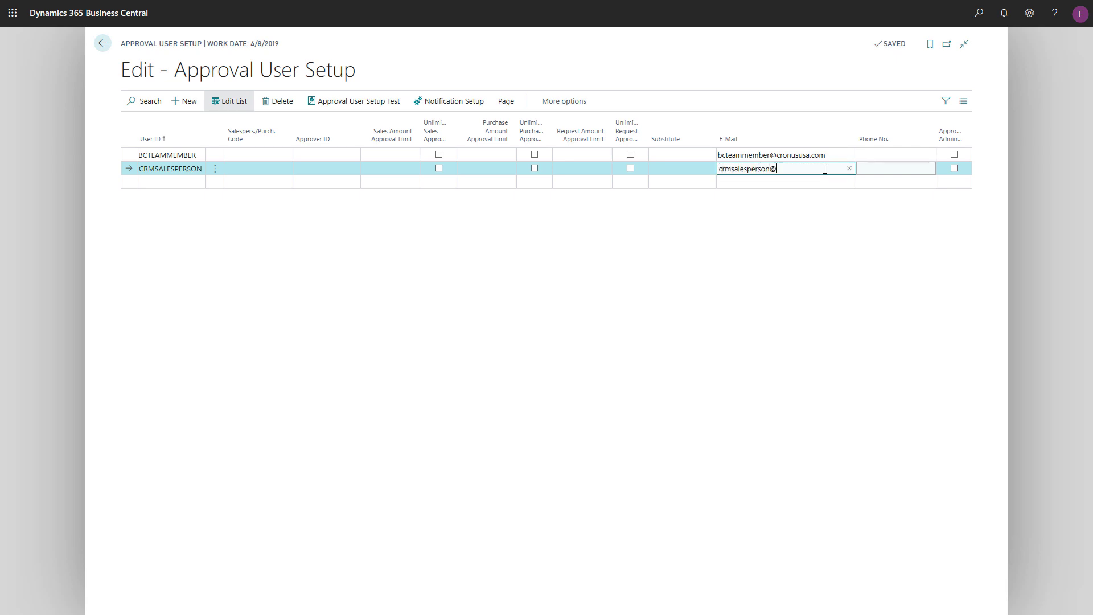
key("Tab")
left_click(477, 103)
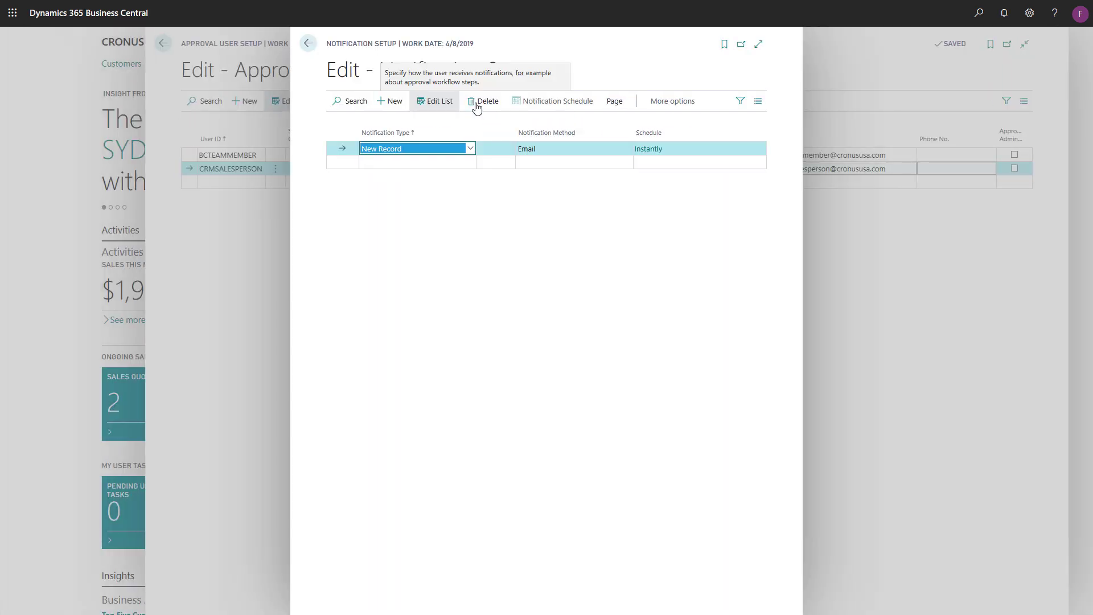
left_click(469, 150)
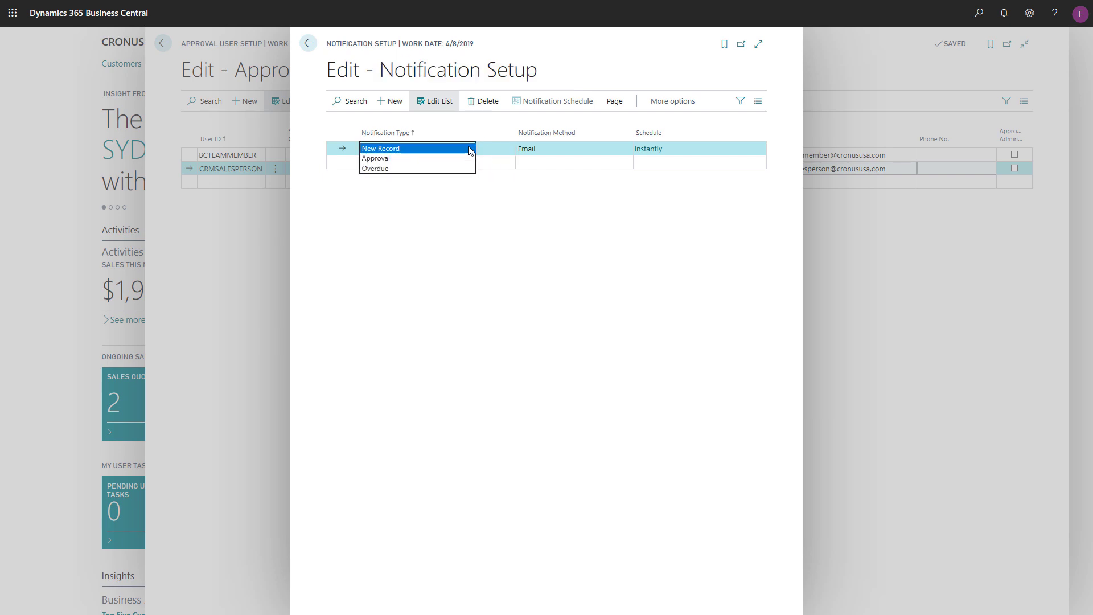
left_click(469, 149)
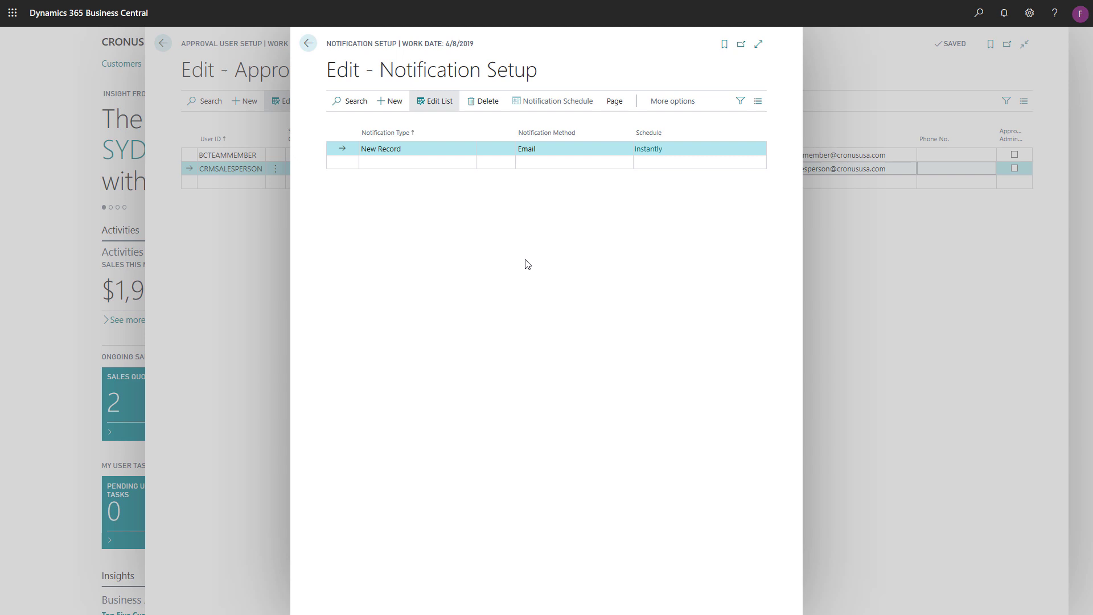
left_click(607, 151)
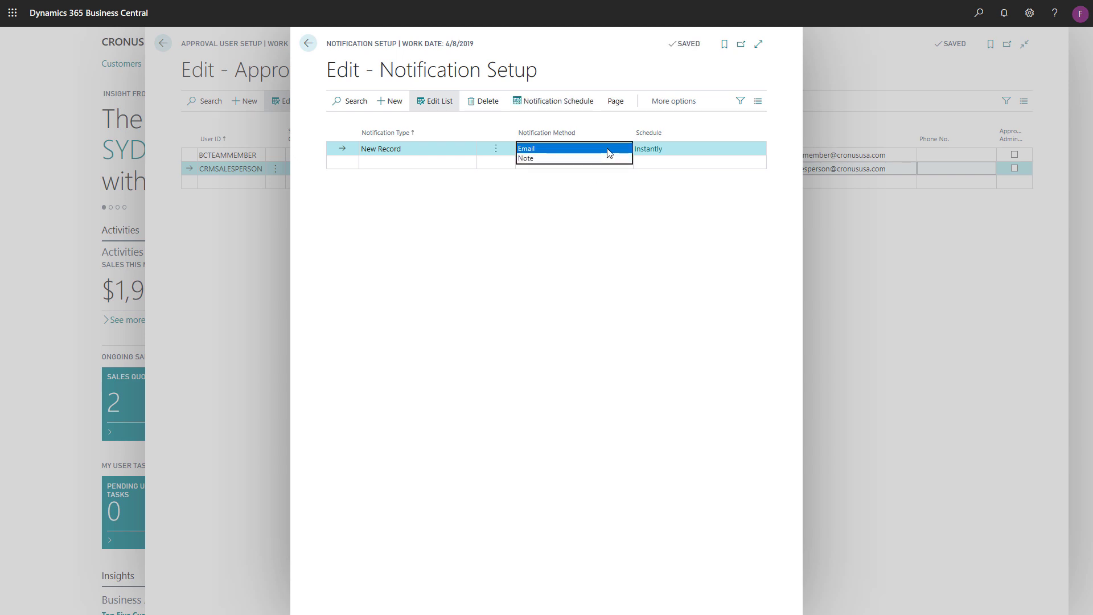
left_click(607, 150)
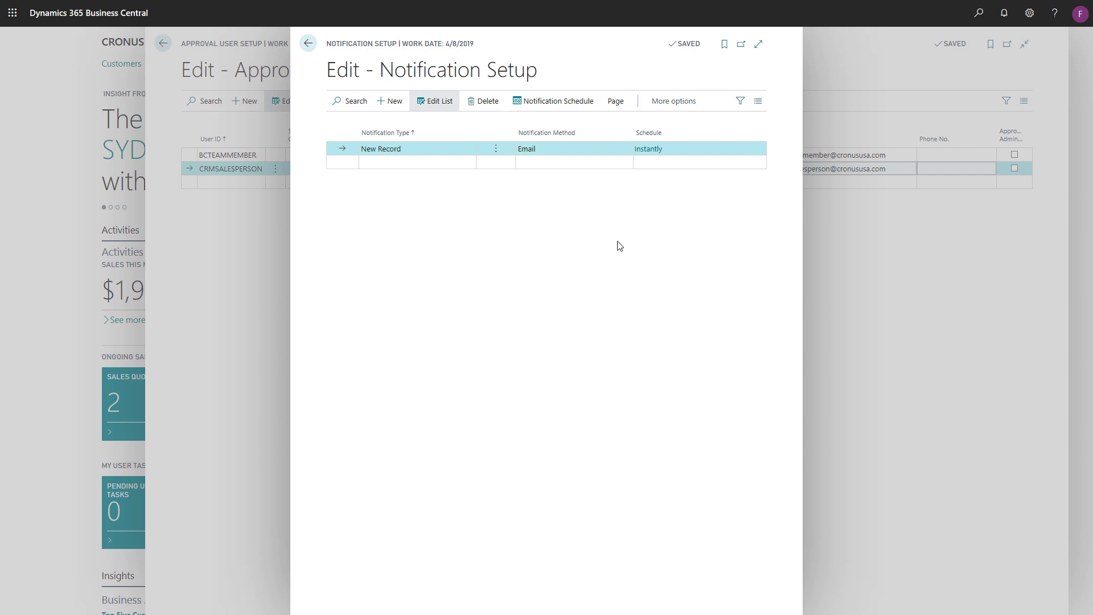
Leave the setup pages and bring up the Assisted Setup list via Tell Me
key("Escape")
key("Escape")
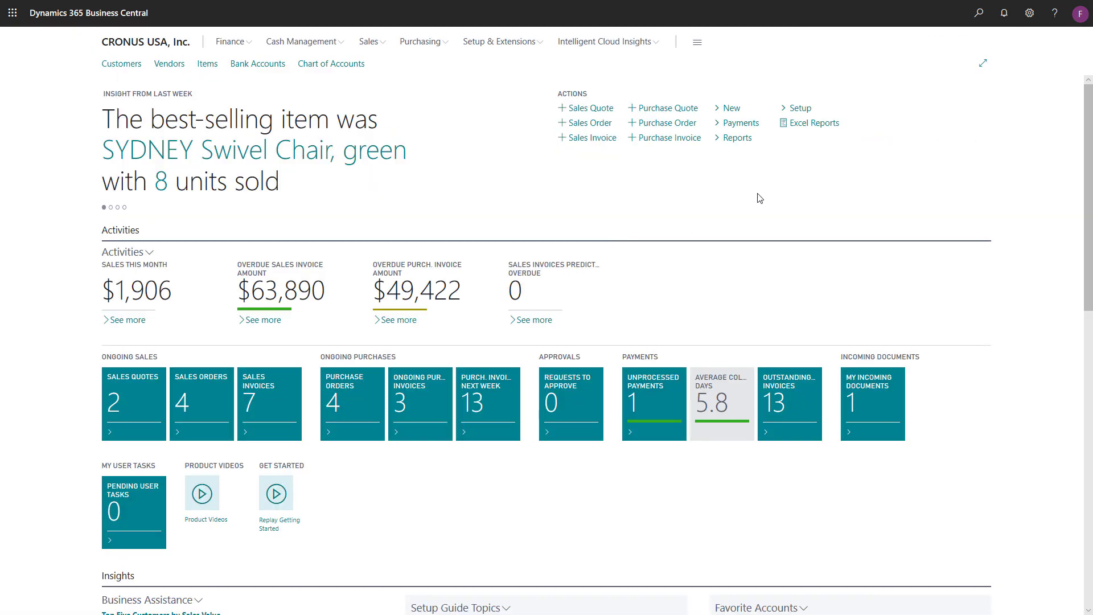
left_click(979, 12)
type("A")
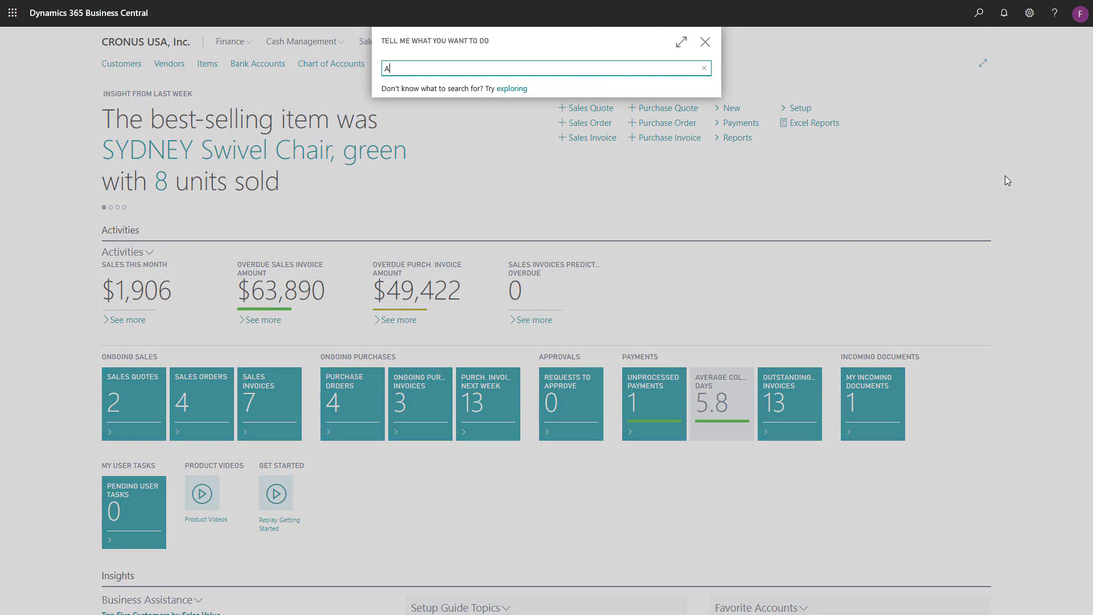
type("ssisted Setu")
type("p")
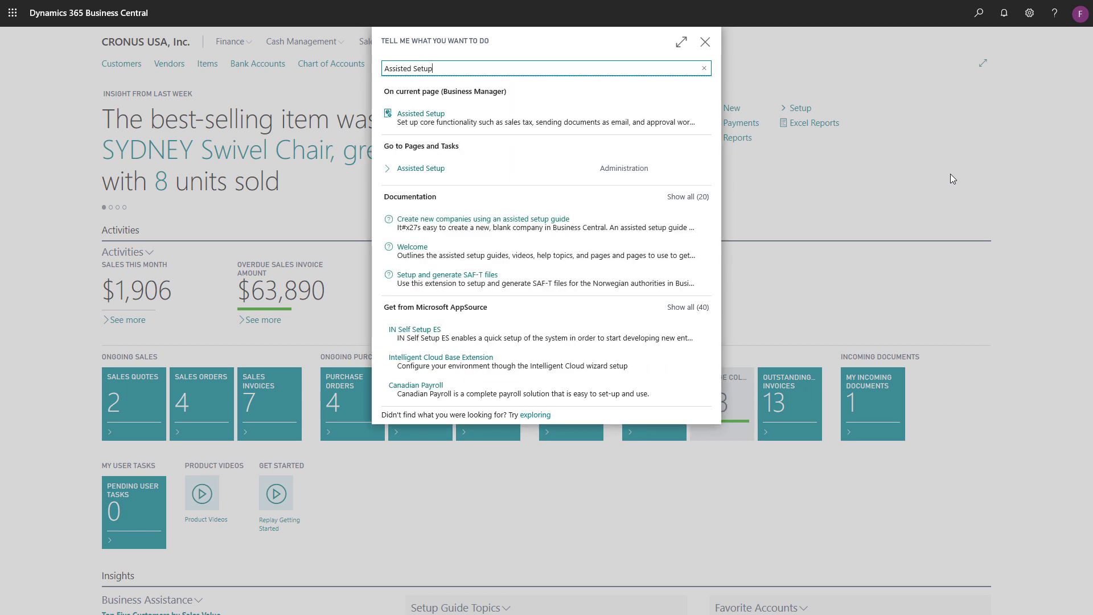
left_click(545, 175)
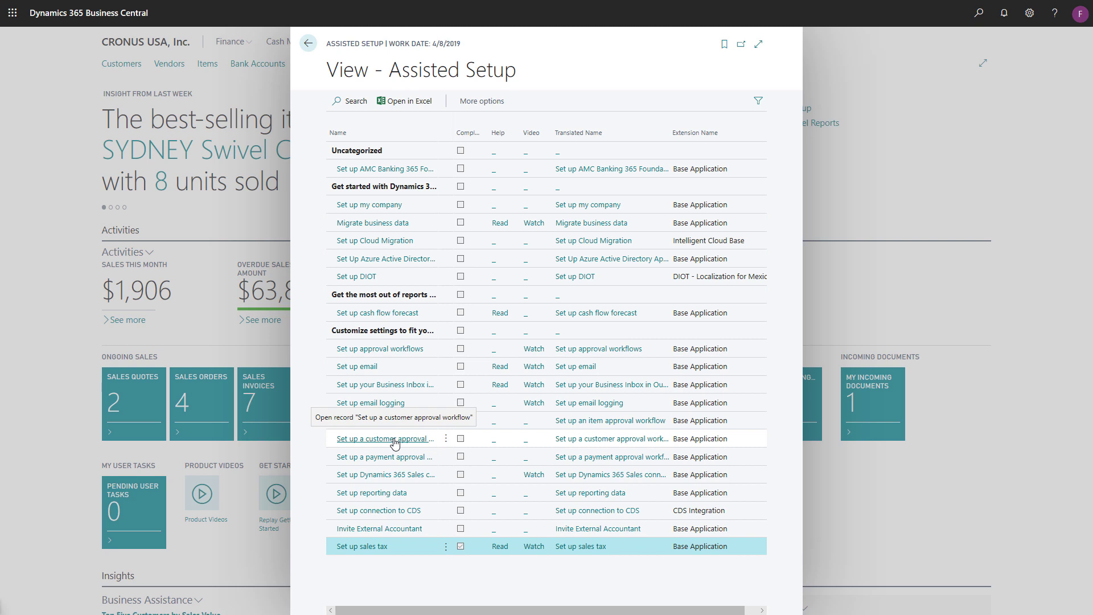
Start the customer approval workflow guide and choose BCTEAMMEMBER as the approver
left_click(394, 443)
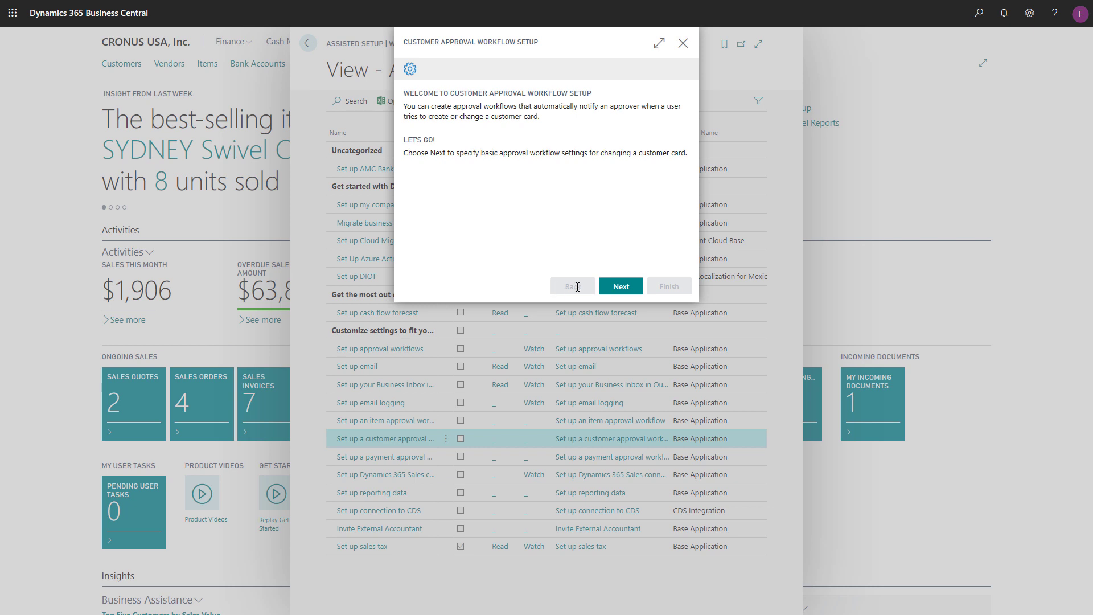
left_click(621, 286)
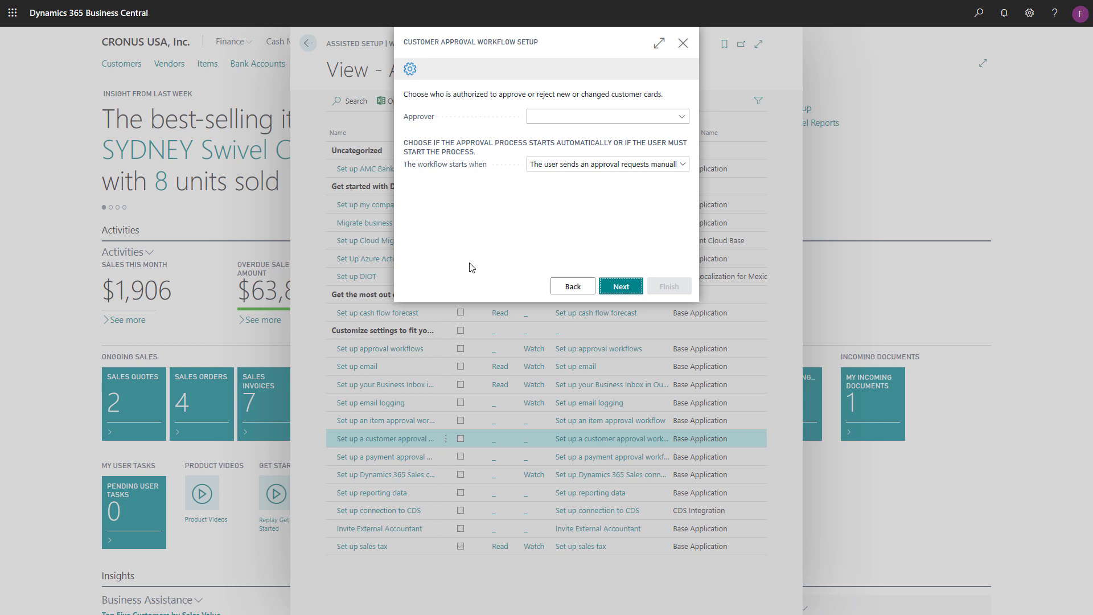
left_click(684, 119)
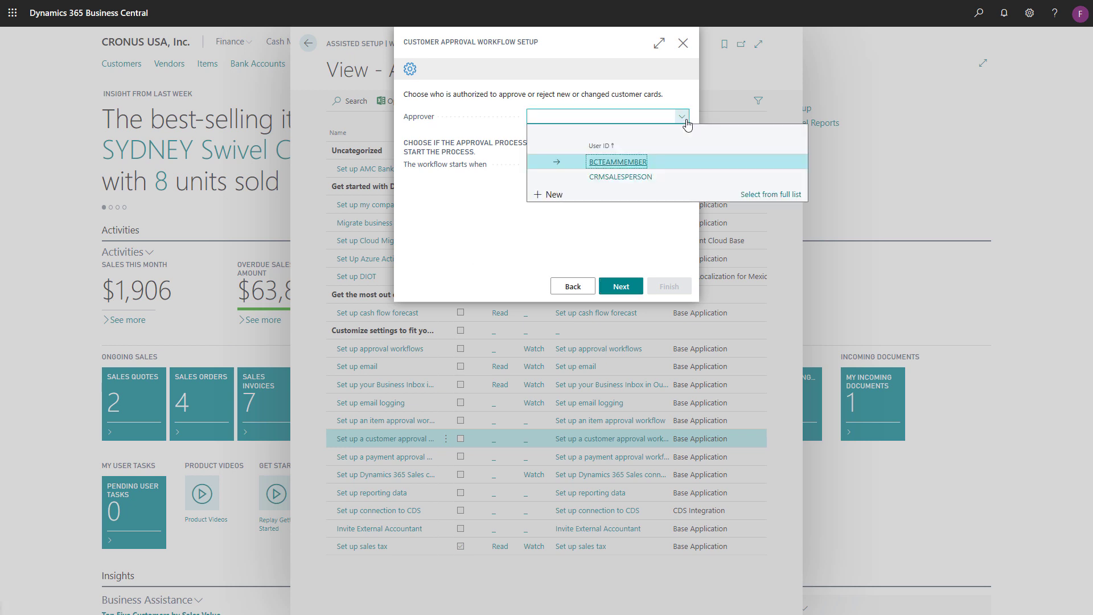
left_click(637, 164)
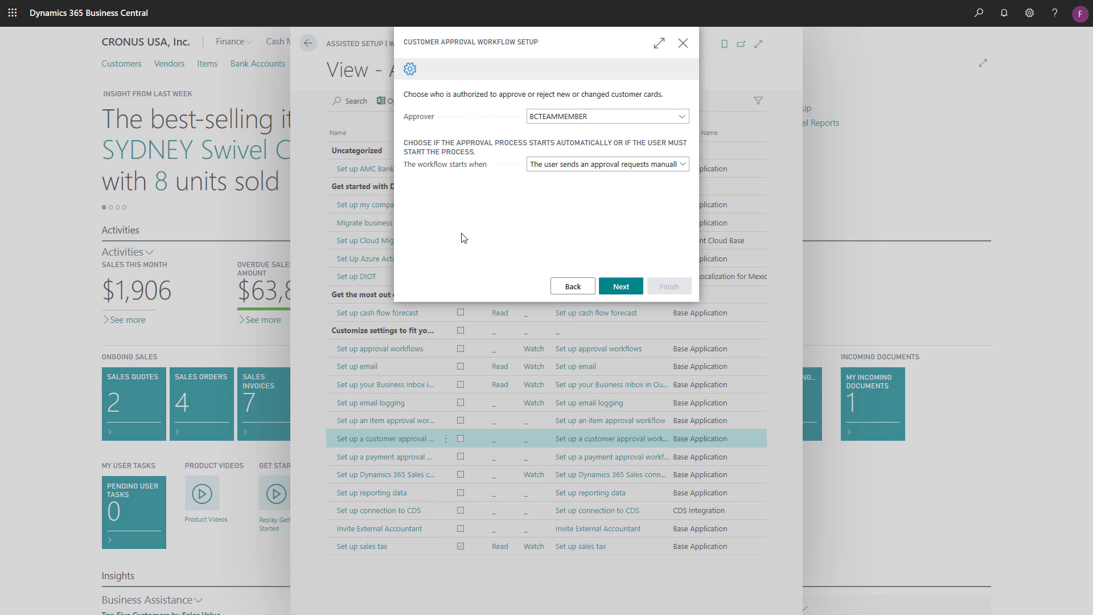
left_click(683, 165)
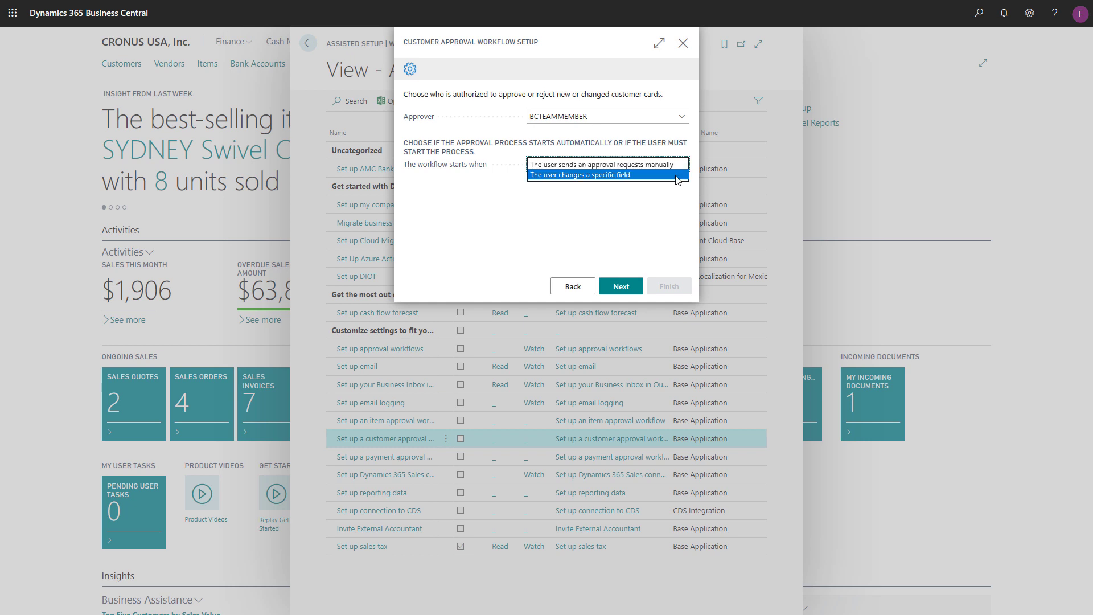
Try the field-change start option, then switch to 'The user sends an approval request manually'
left_click(678, 175)
left_click(629, 291)
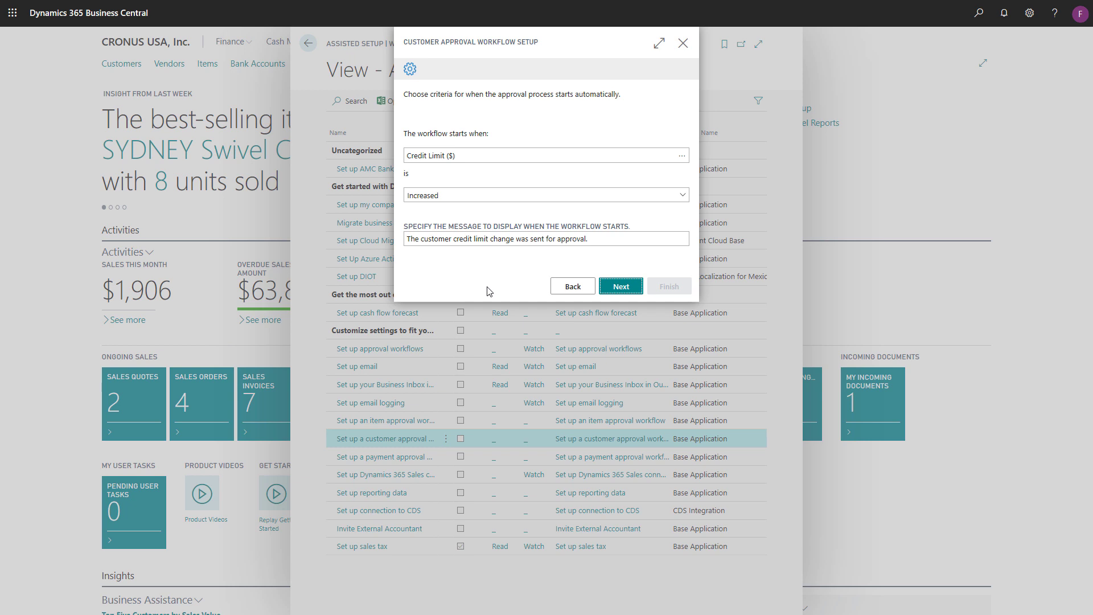
left_click(556, 287)
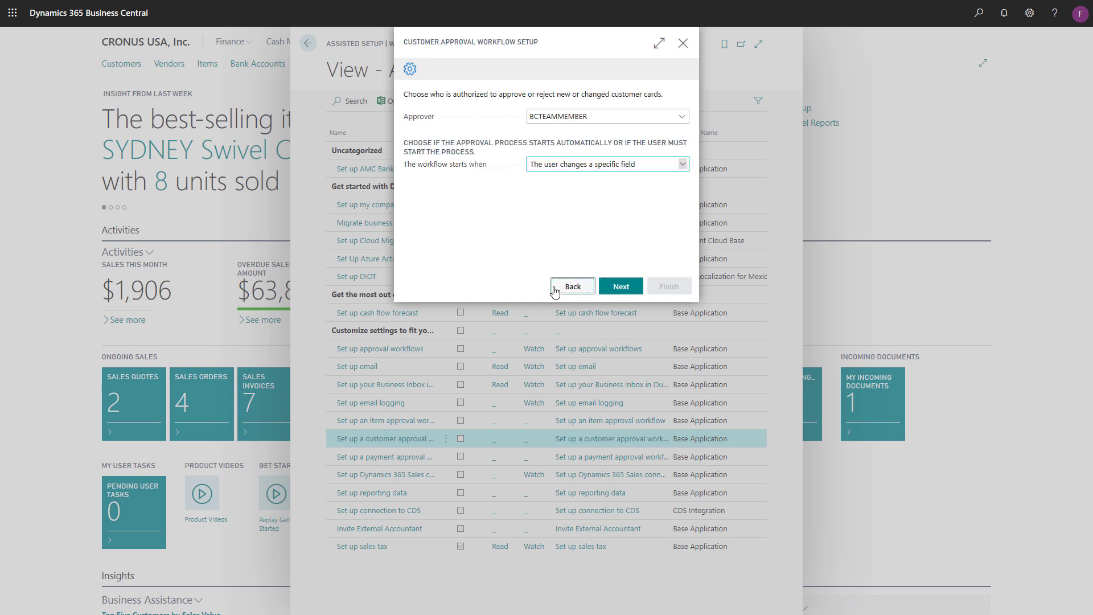
left_click(683, 164)
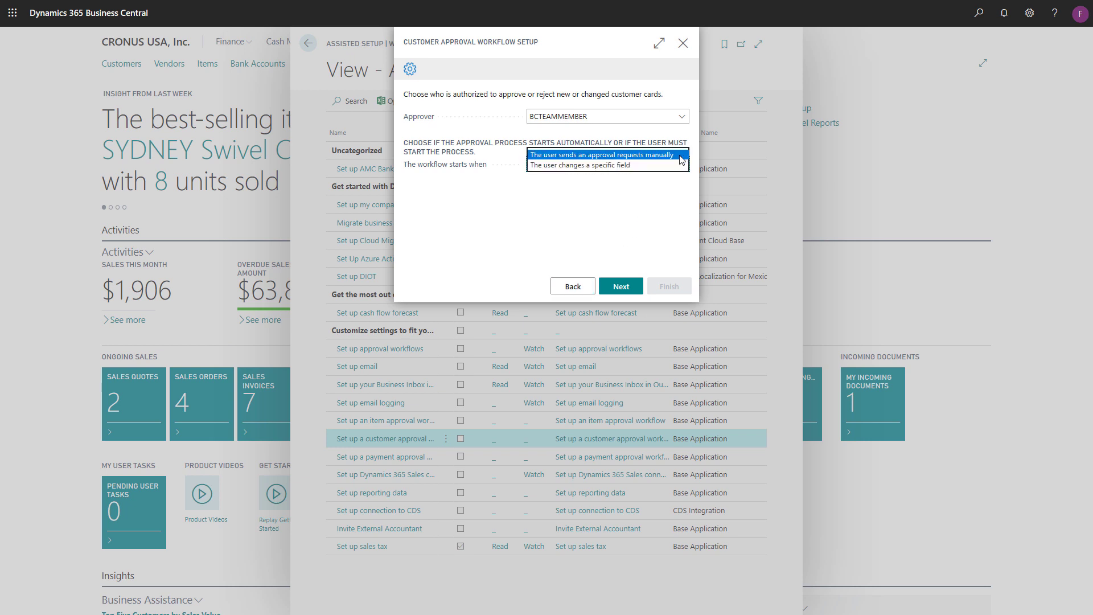
left_click(680, 155)
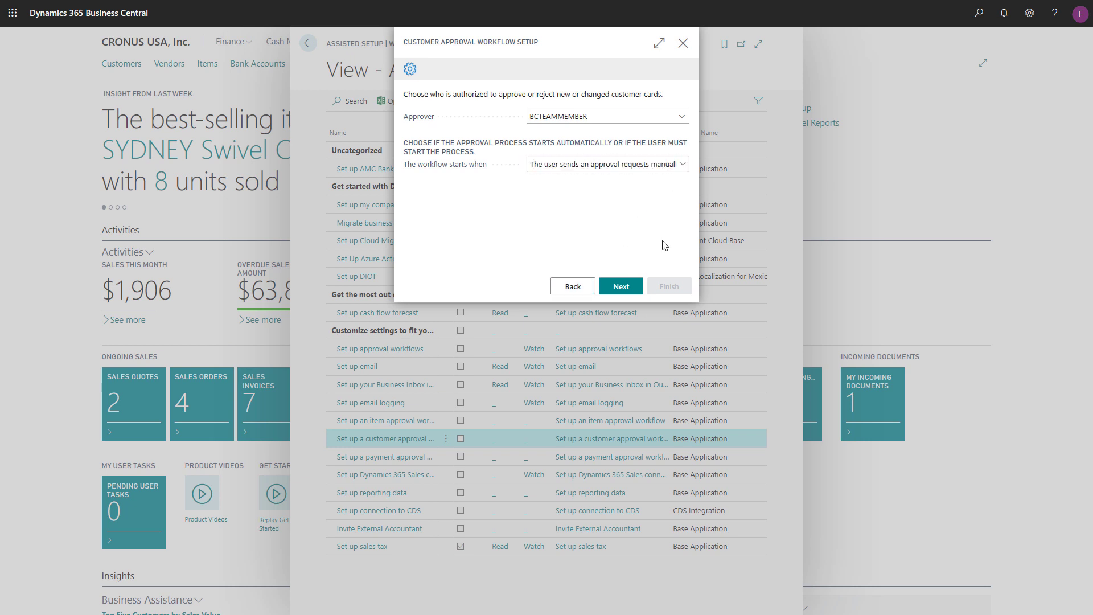
Advance to the summary and finish, enabling the customer approval workflow
left_click(637, 293)
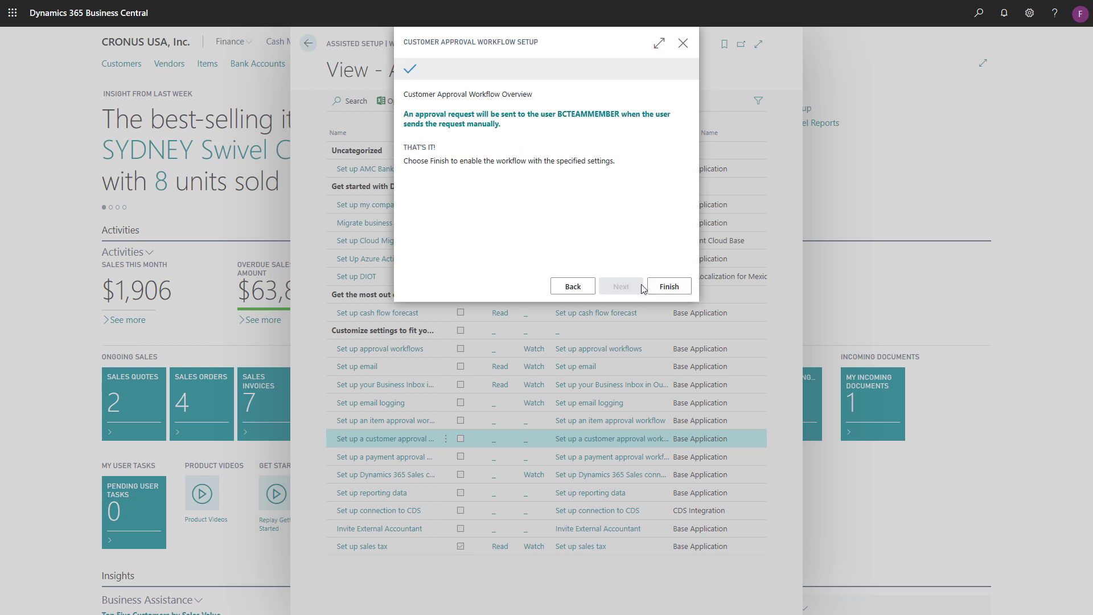
left_click(681, 293)
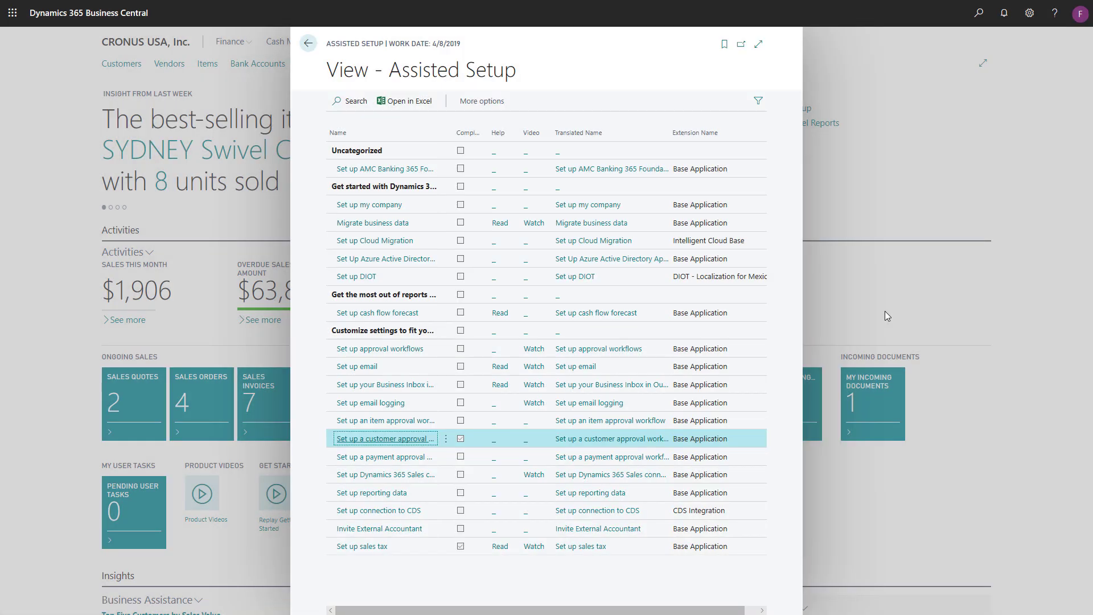
Close Assisted Setup and view CUSTAPW-01 Customer Approval Workflow's event and response steps from the Workflows list
left_click(885, 311)
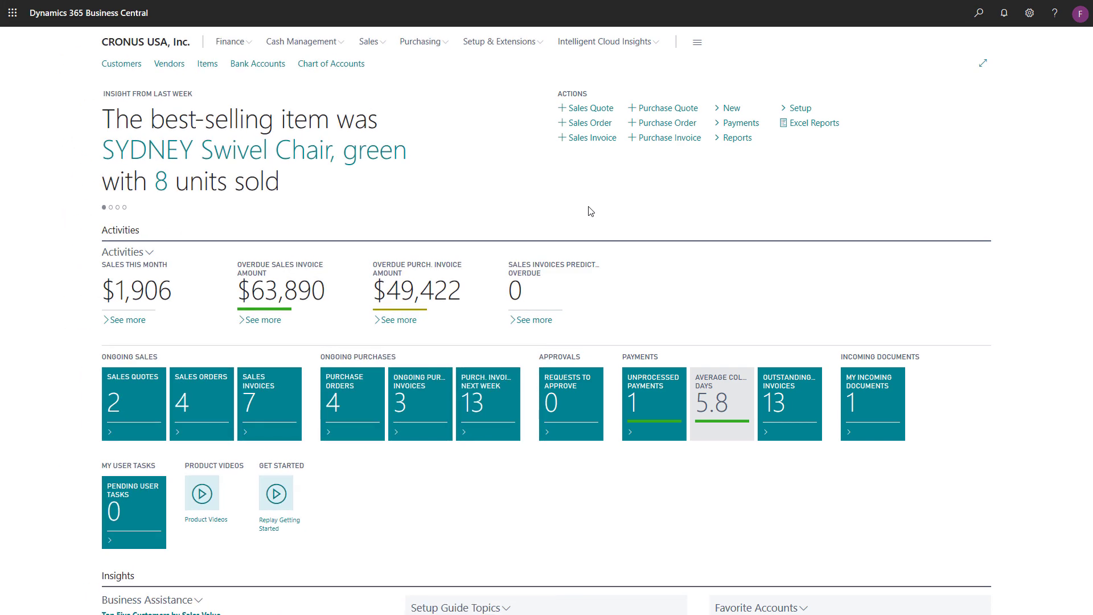
left_click(979, 13)
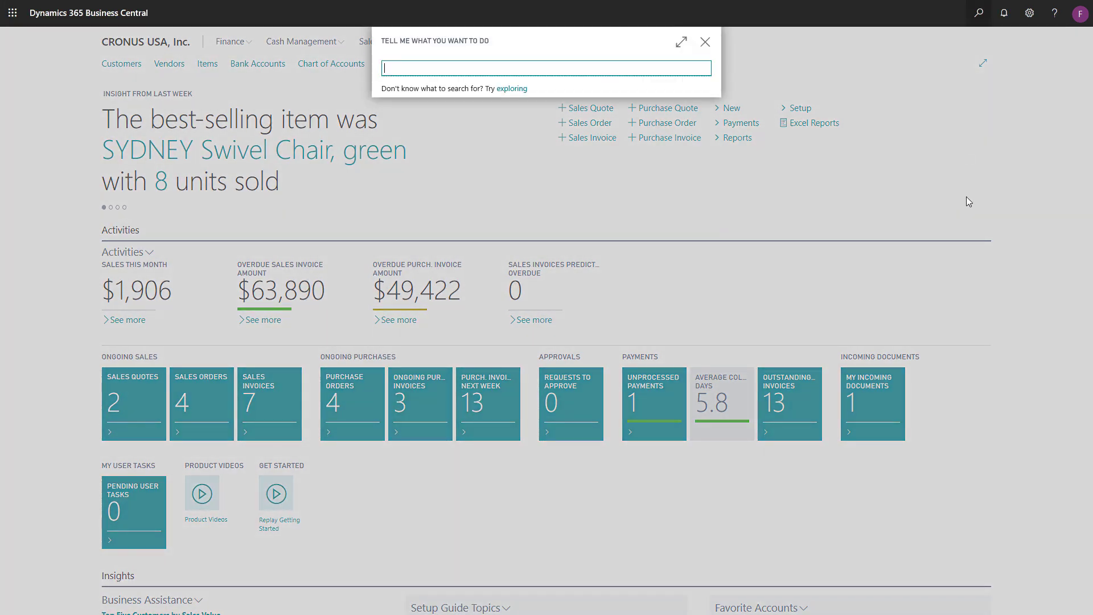
type("Workflows")
left_click(495, 115)
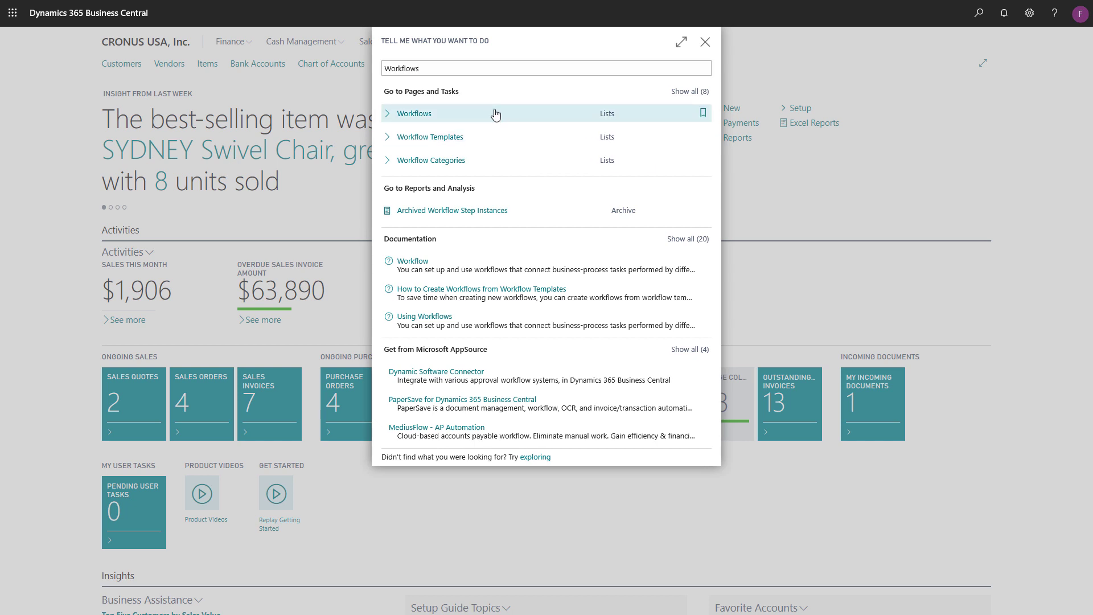
mouse_move(416, 128)
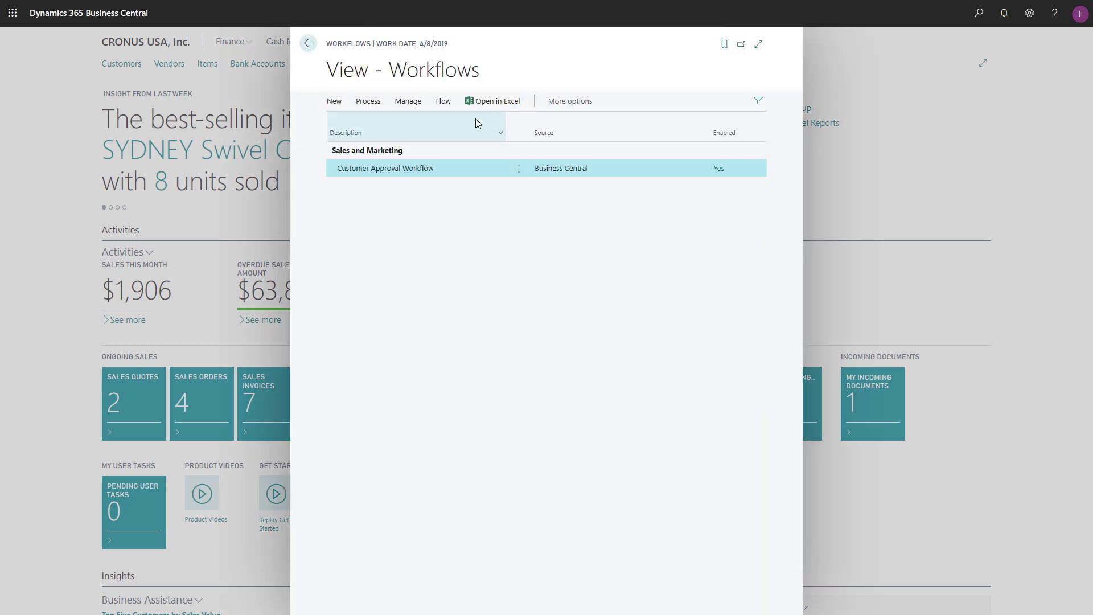
left_click(418, 175)
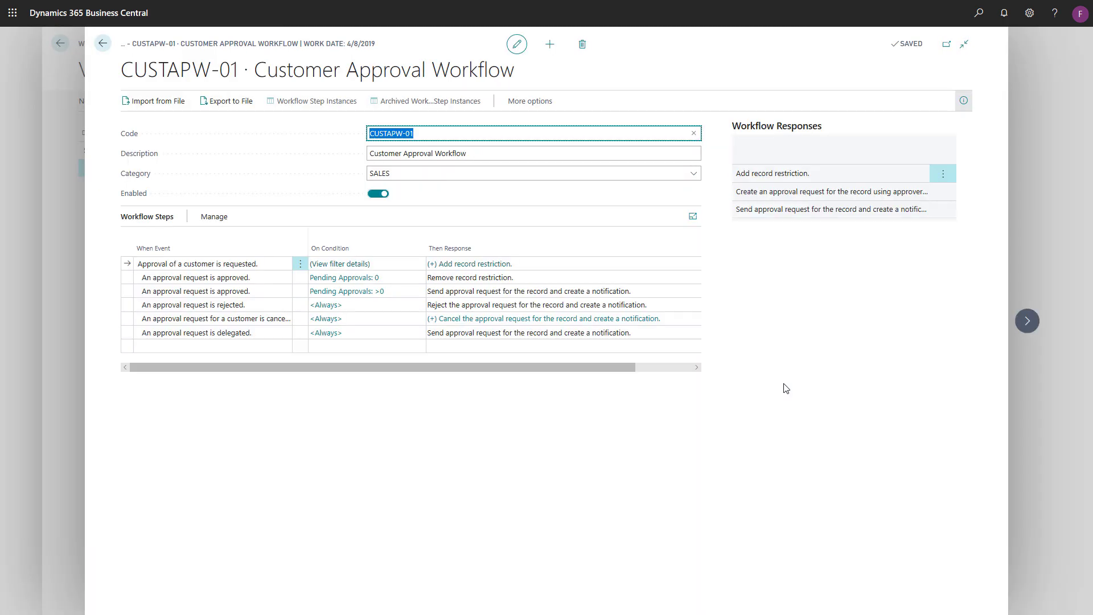
left_click(775, 380)
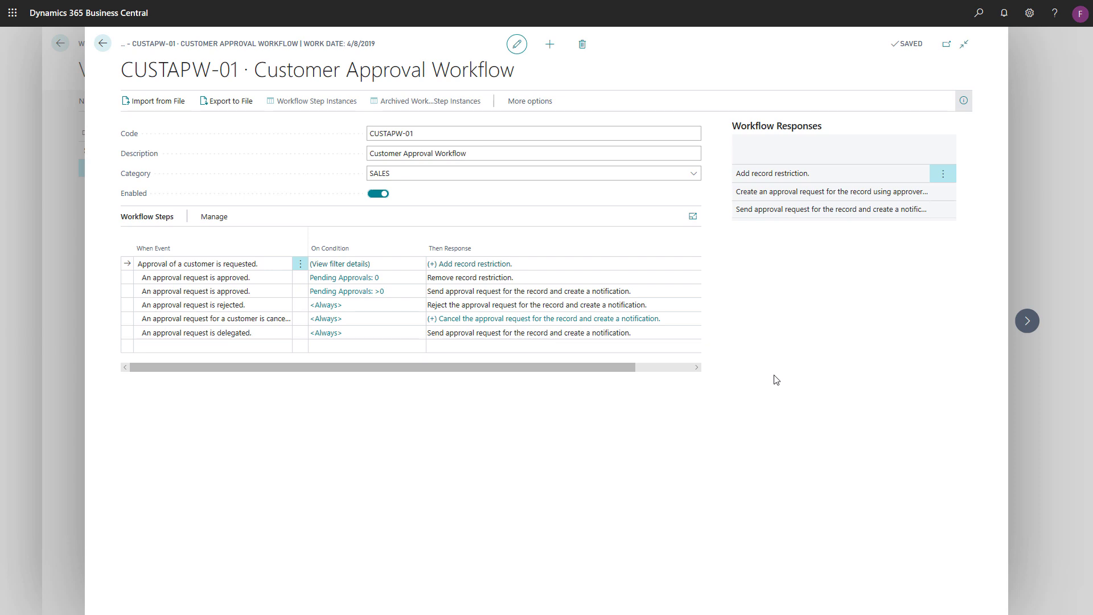